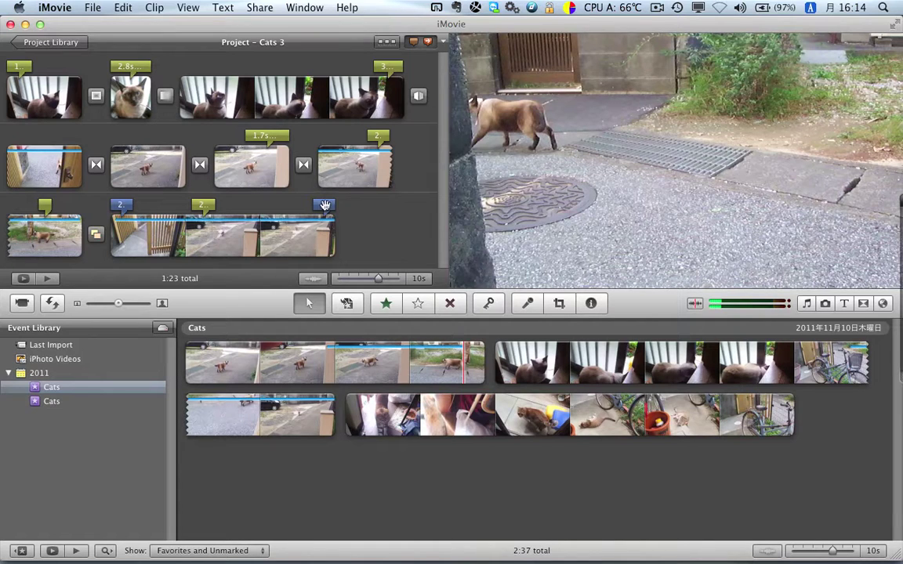
Examine the crop frame of the last clip in the project's second row, and leave the Crop tool.
{"action": "key", "text": "space"}
{"action": "left_click", "coordinate": [559, 305]}
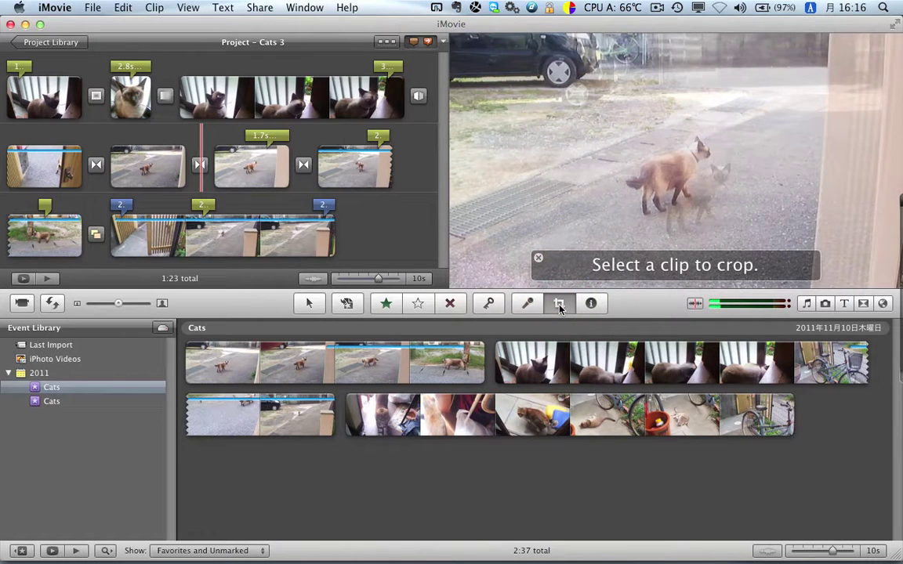
{"action": "left_click", "coordinate": [361, 174]}
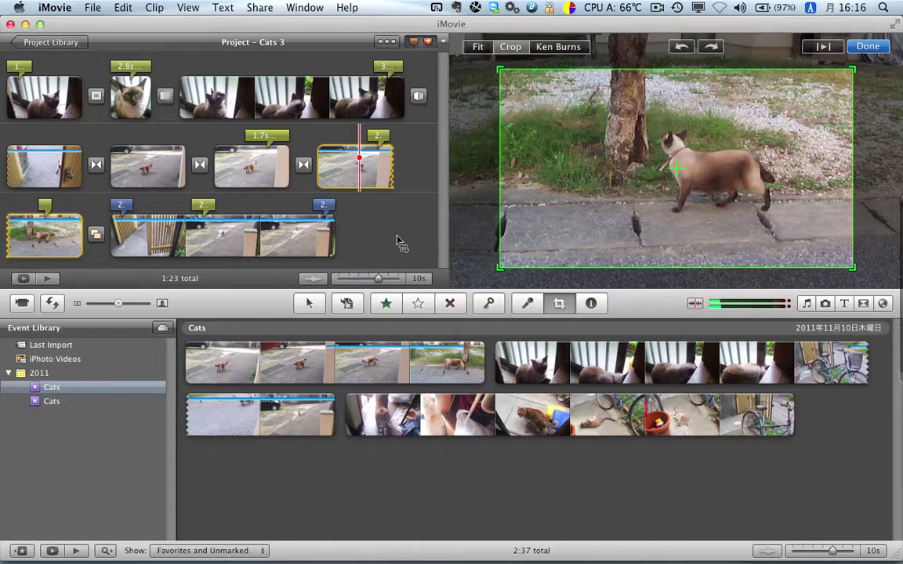
{"action": "left_click", "coordinate": [558, 304]}
{"action": "left_click", "coordinate": [558, 304]}
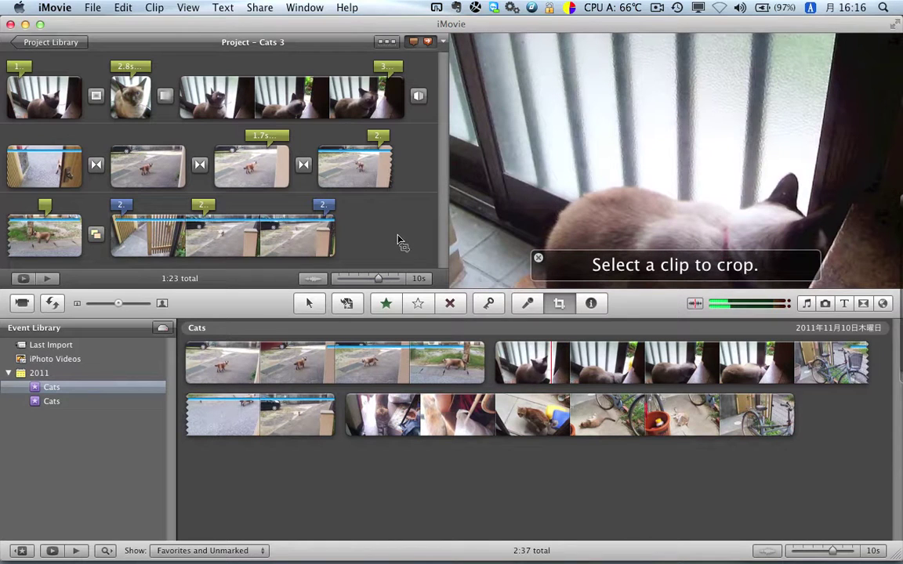
{"action": "left_click", "coordinate": [307, 306]}
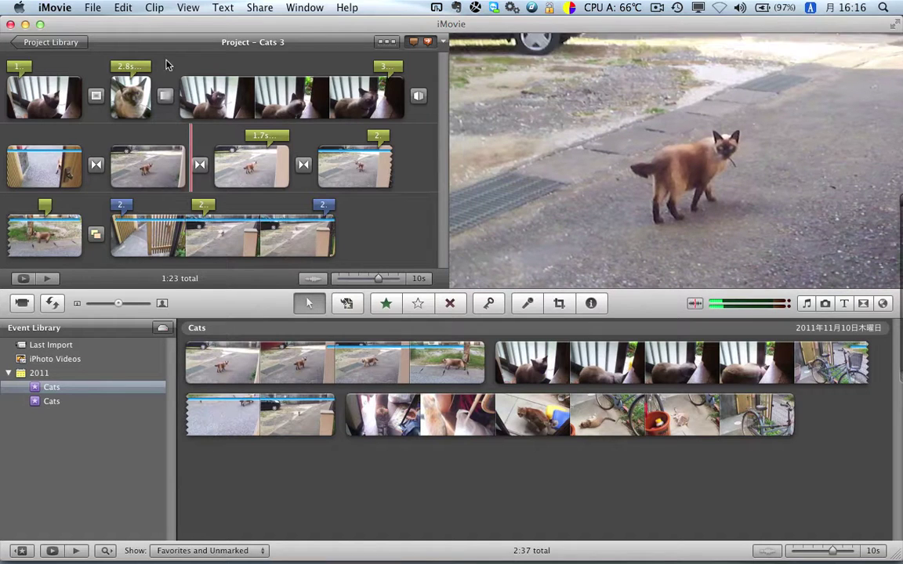
Set both Initial Video Placement and Initial Photo Placement to Fit in Frame in the project properties.
{"action": "left_click", "coordinate": [94, 10]}
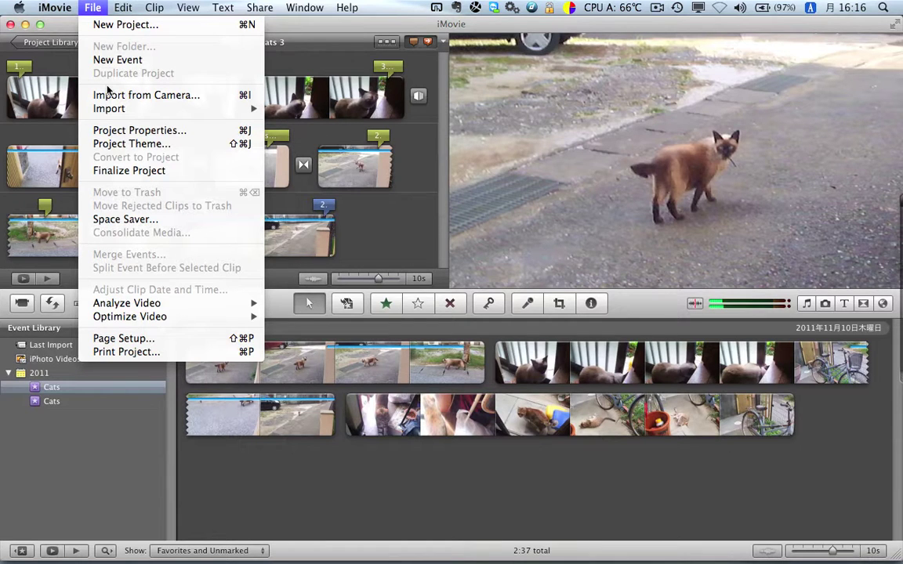
{"action": "left_click", "coordinate": [119, 130]}
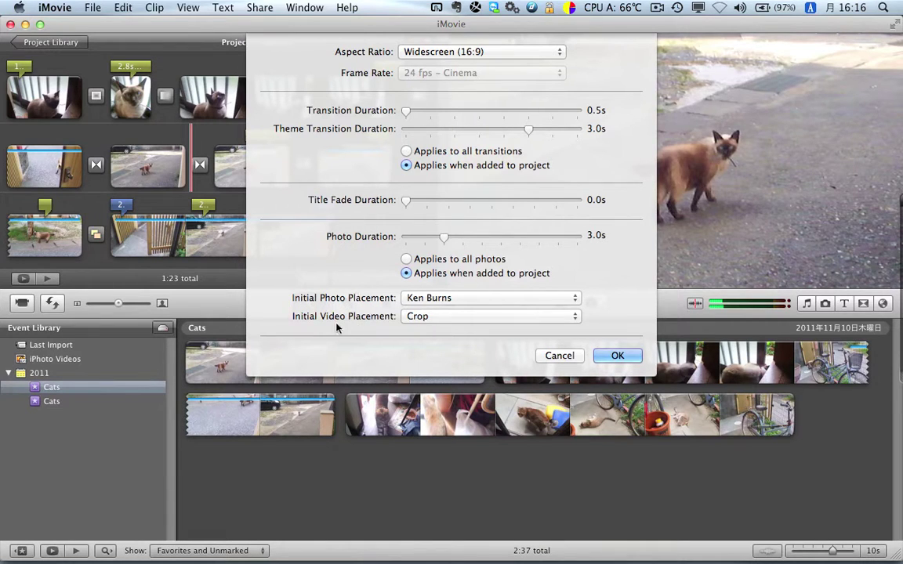
{"action": "left_click", "coordinate": [445, 317]}
{"action": "left_click", "coordinate": [446, 317]}
{"action": "left_click", "coordinate": [445, 317]}
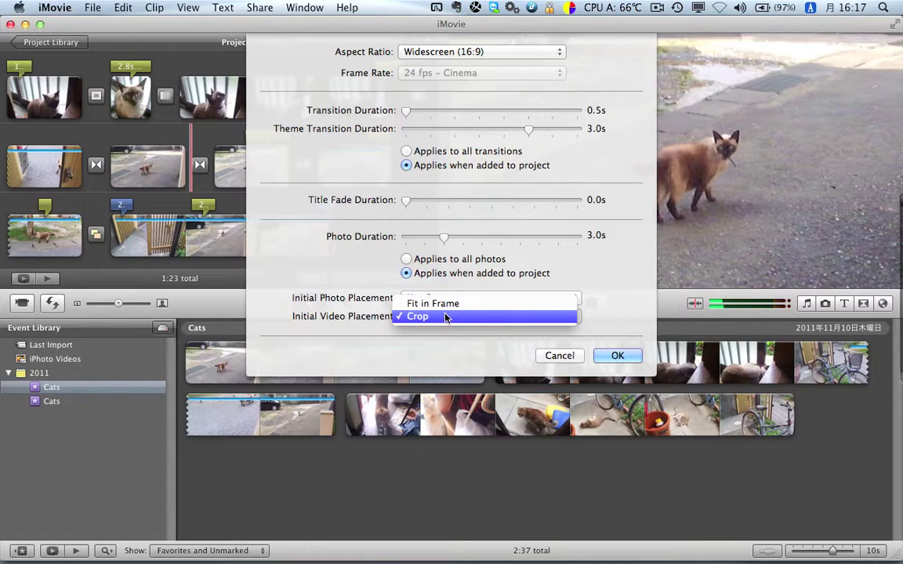
{"action": "left_click", "coordinate": [447, 303]}
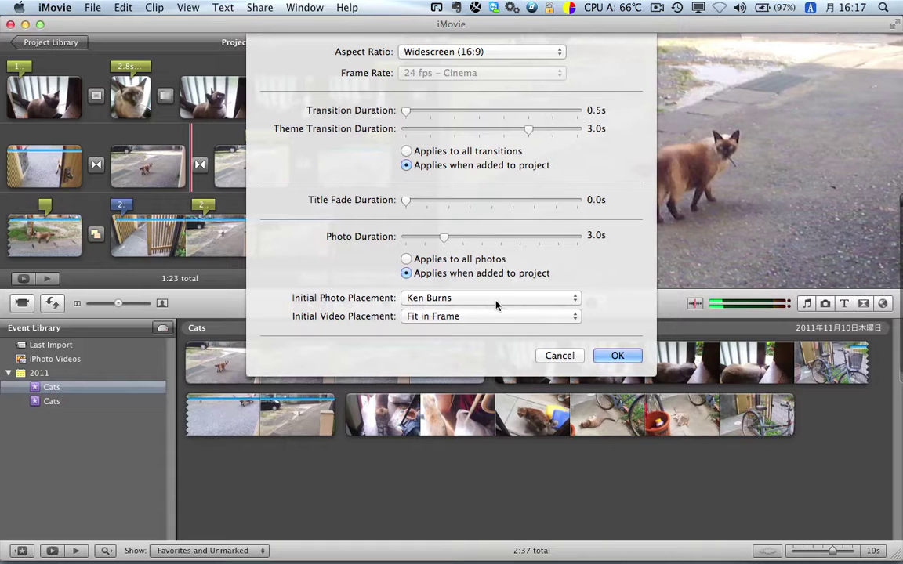
{"action": "left_click", "coordinate": [497, 304]}
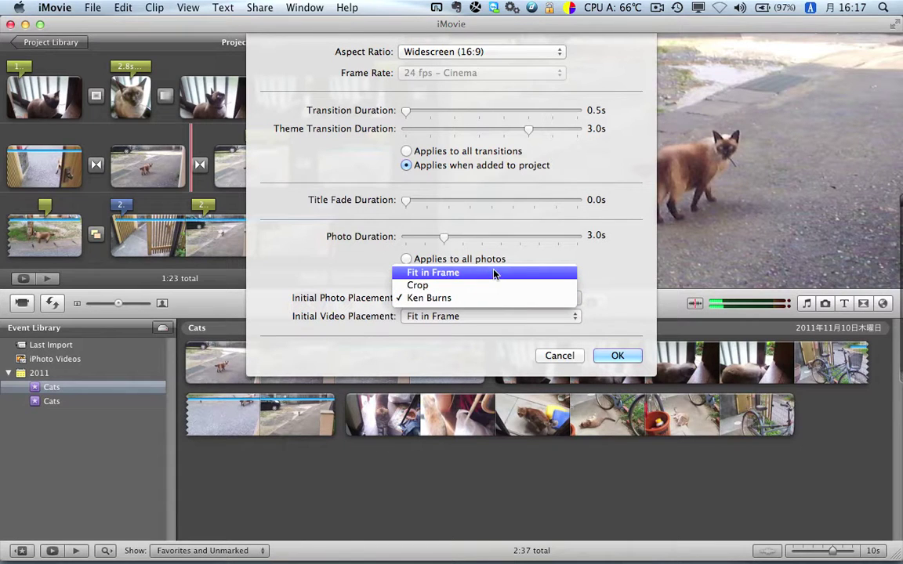
{"action": "left_click", "coordinate": [495, 273]}
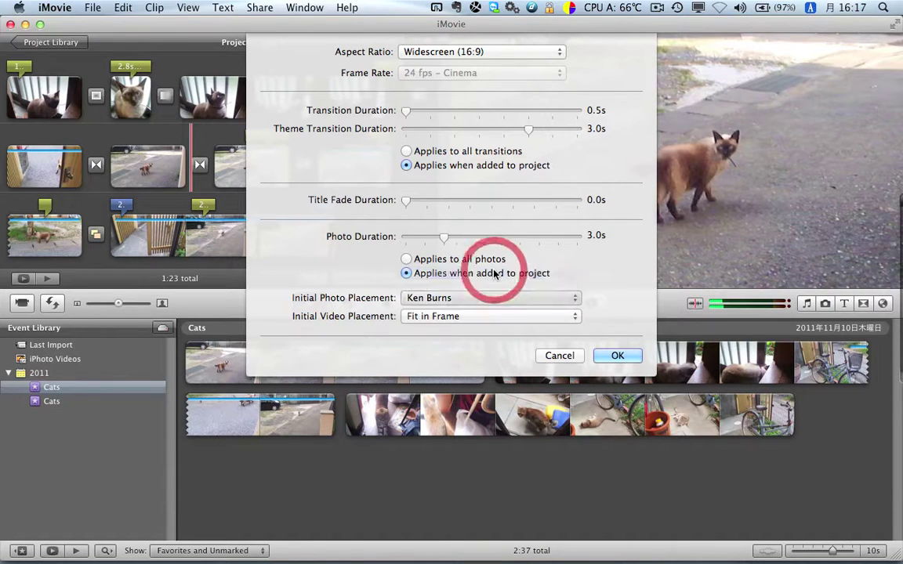
{"action": "left_click", "coordinate": [518, 318]}
{"action": "left_click", "coordinate": [516, 318]}
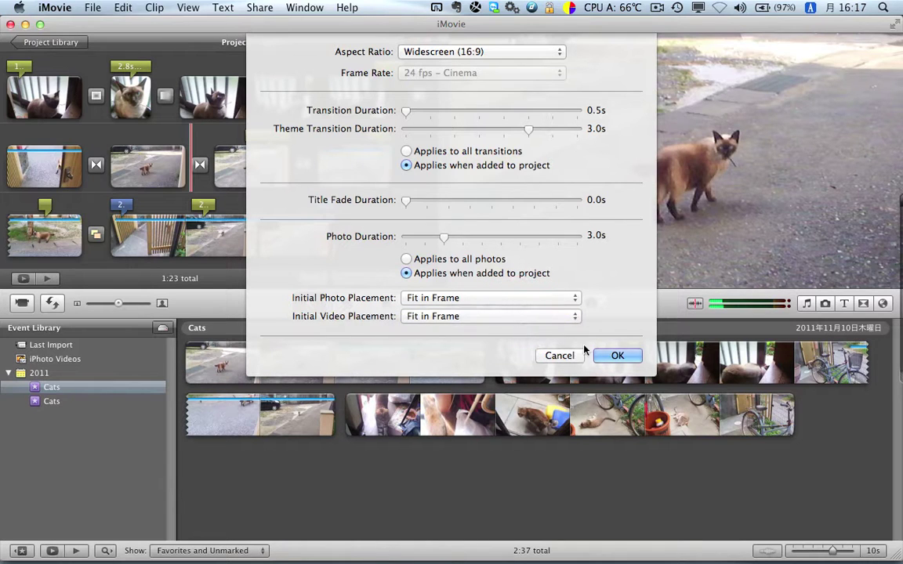
{"action": "left_click", "coordinate": [616, 355]}
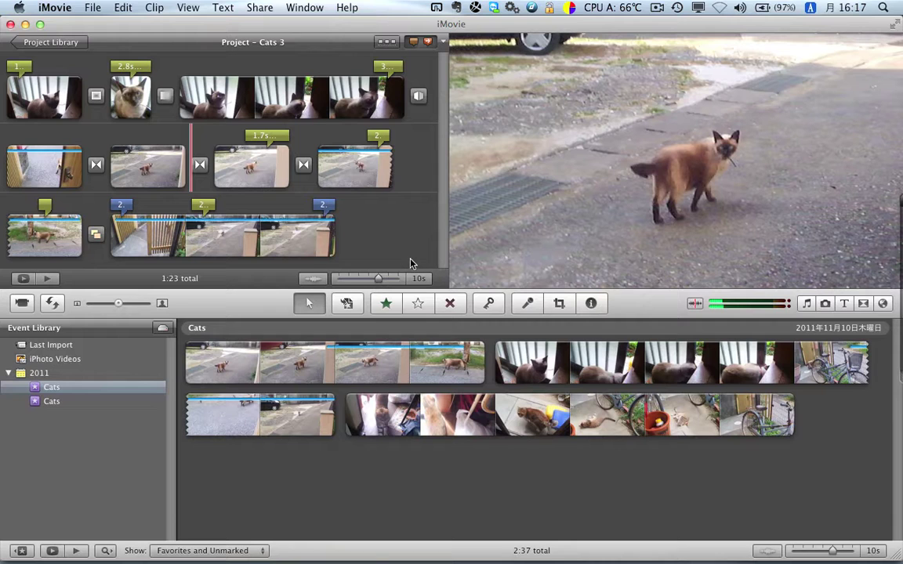
Add the photo HNI_0067 from the iPhoto cat event to the end of the Cats 3 project.
{"action": "left_click", "coordinate": [825, 304]}
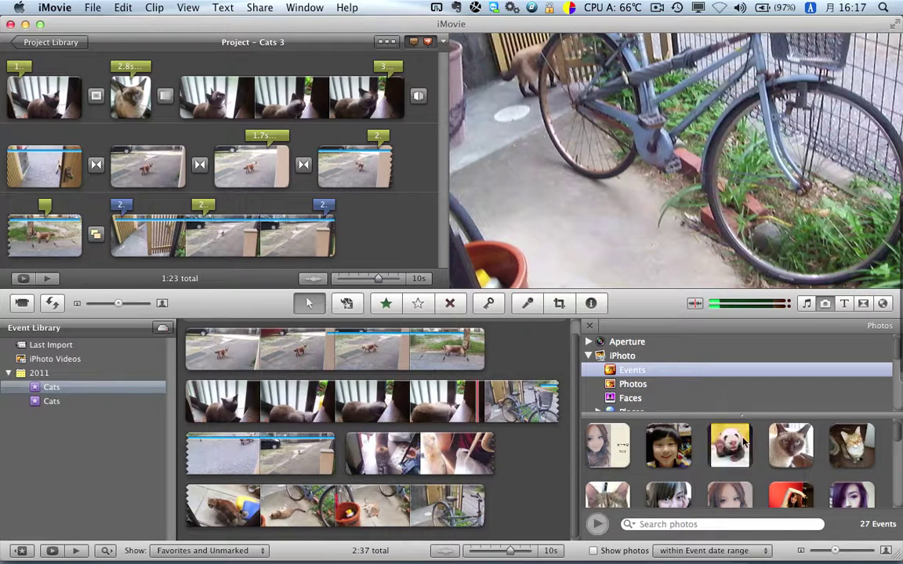
{"action": "double_click", "coordinate": [801, 445]}
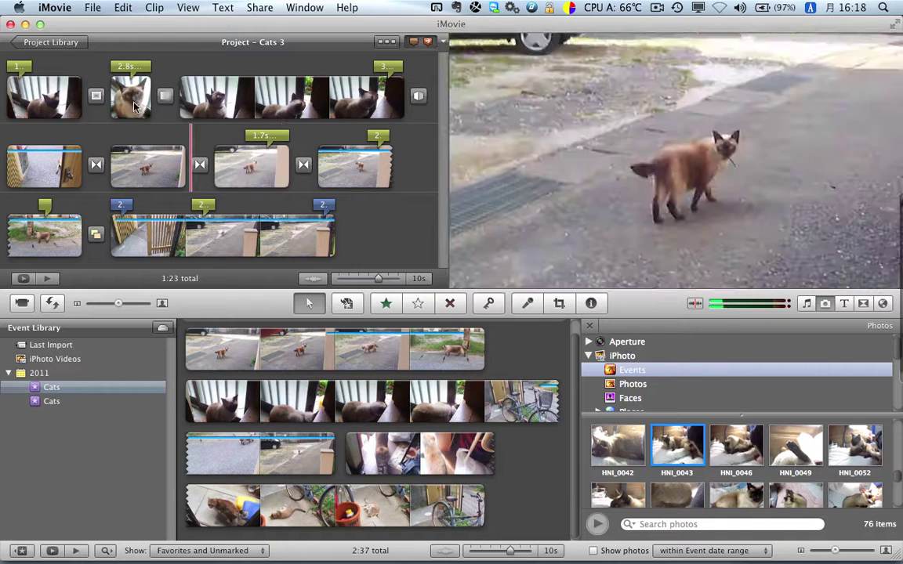
{"action": "scroll", "coordinate": [737, 439], "scroll_direction": "down", "scroll_amount": 10}
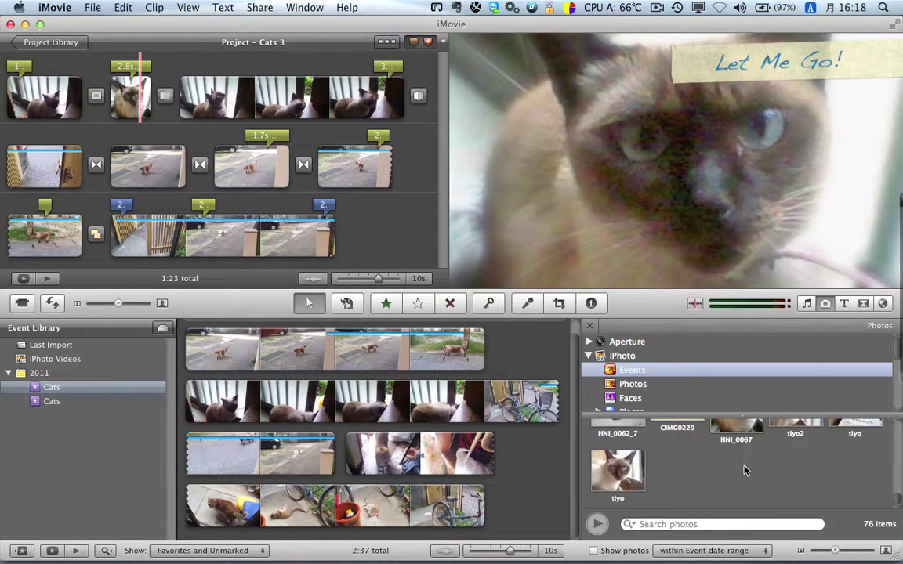
{"action": "scroll", "coordinate": [743, 454], "scroll_direction": "up", "scroll_amount": 2}
{"action": "mouse_move", "coordinate": [745, 468]}
{"action": "left_mouse_down"}
{"action": "mouse_move", "coordinate": [524, 322]}
{"action": "mouse_move", "coordinate": [375, 249]}
{"action": "left_mouse_up"}
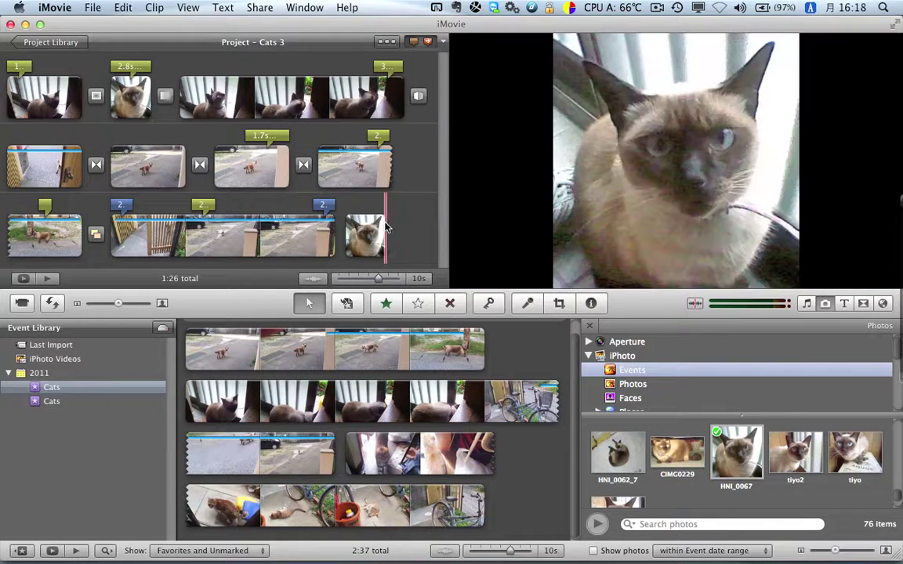
{"action": "mouse_move", "coordinate": [366, 236]}
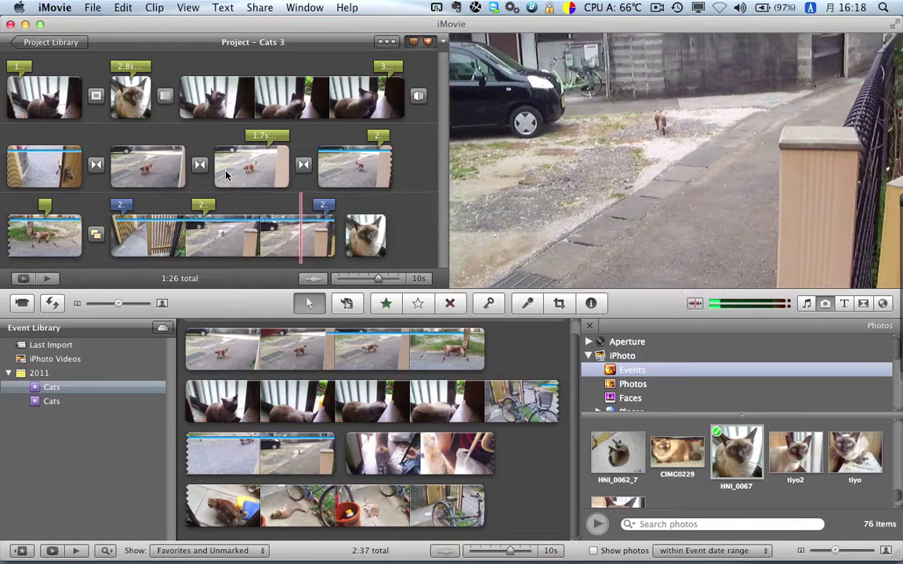
Open the cropping and Ken Burns settings for the "Let Me Go!" photo clip in the first row.
{"action": "mouse_move", "coordinate": [144, 109]}
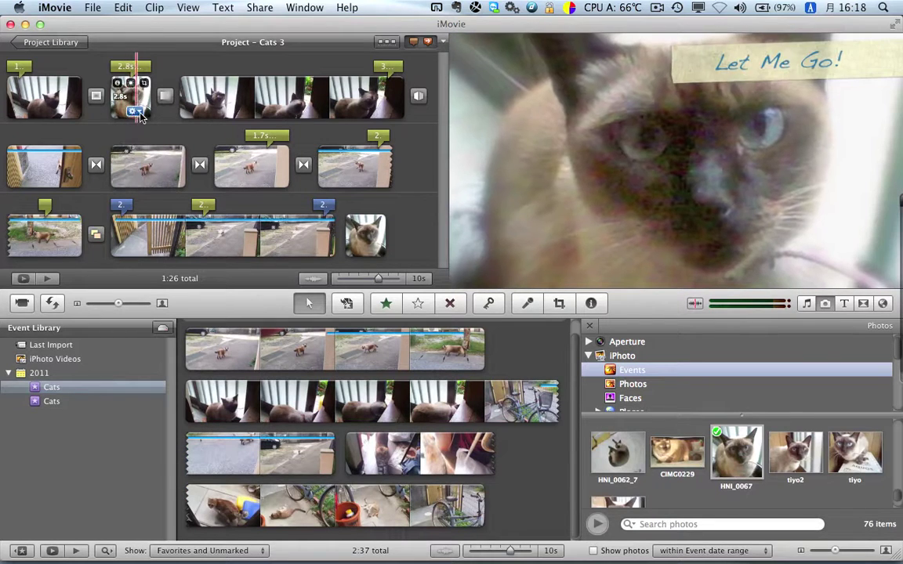
{"action": "left_click", "coordinate": [134, 110]}
{"action": "left_click", "coordinate": [140, 114]}
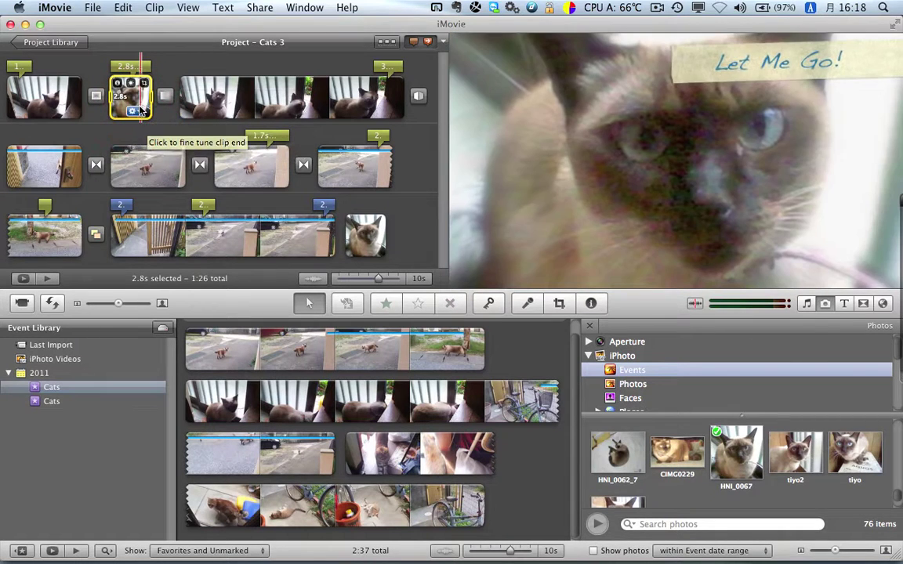
{"action": "left_click", "coordinate": [133, 111]}
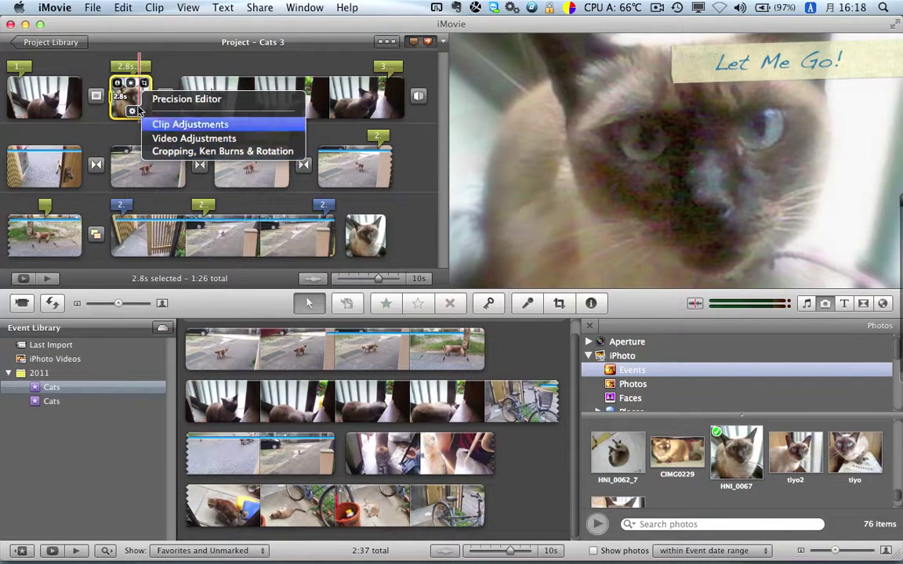
{"action": "left_click", "coordinate": [132, 98]}
{"action": "key", "text": "c"}
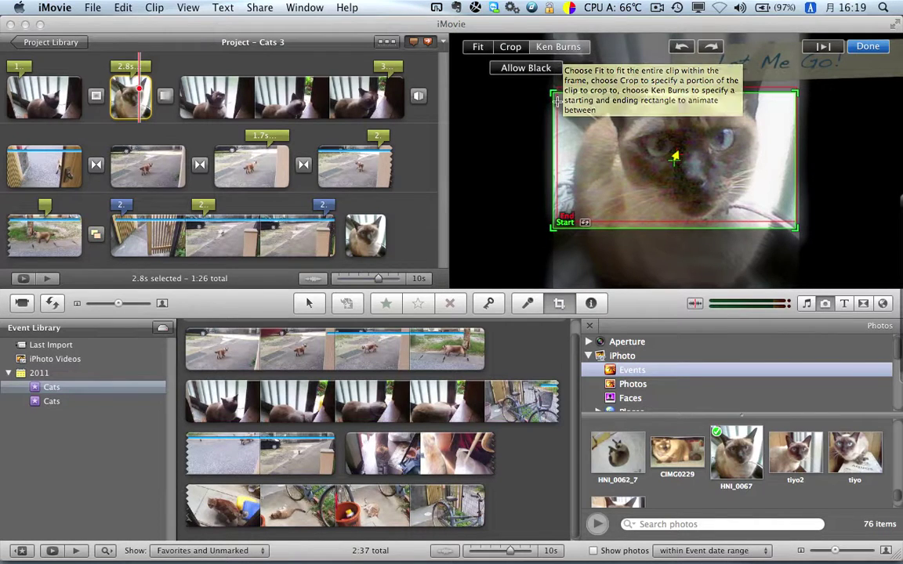
Compare the Crop, Fit and Ken Burns framings on the "Let Me Go!" photo, ending on Ken Burns.
{"action": "left_click", "coordinate": [511, 49]}
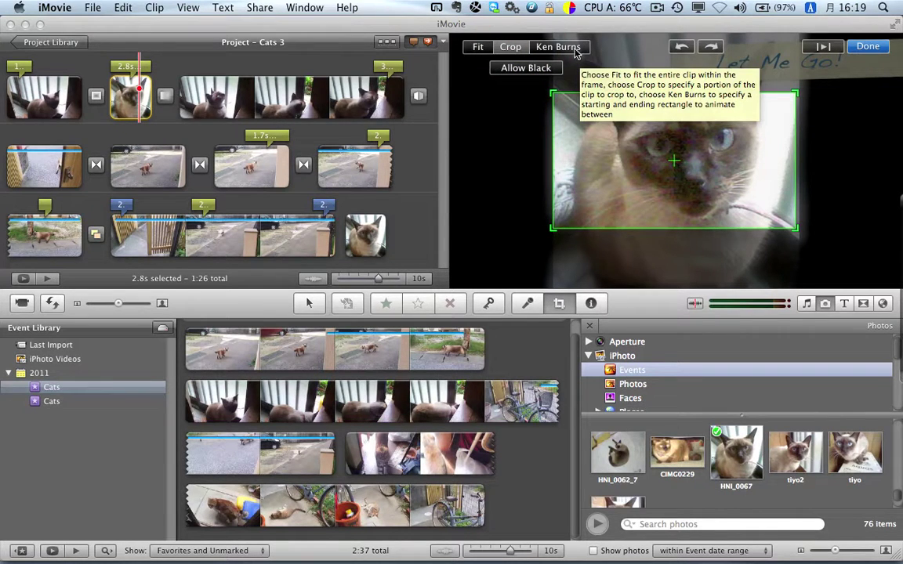
{"action": "left_click", "coordinate": [484, 49]}
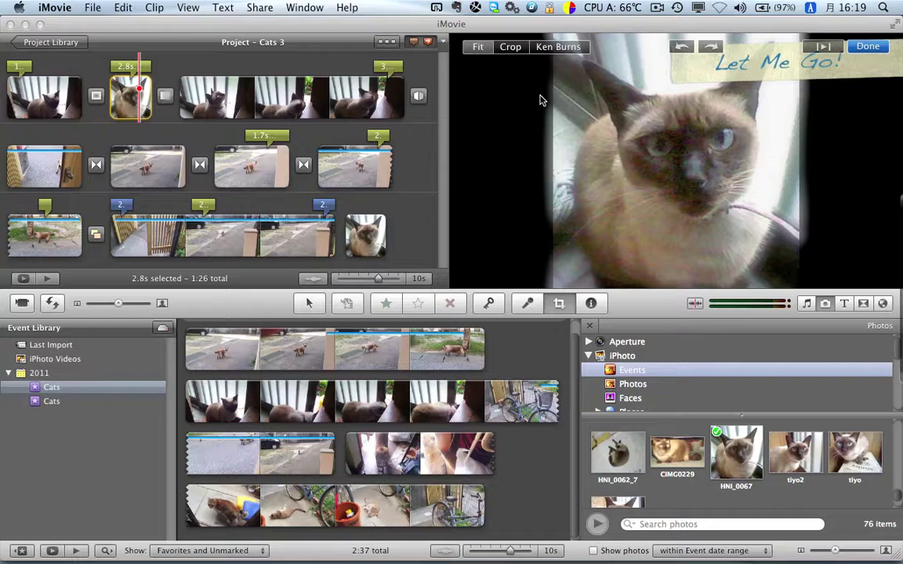
{"action": "left_click", "coordinate": [511, 51]}
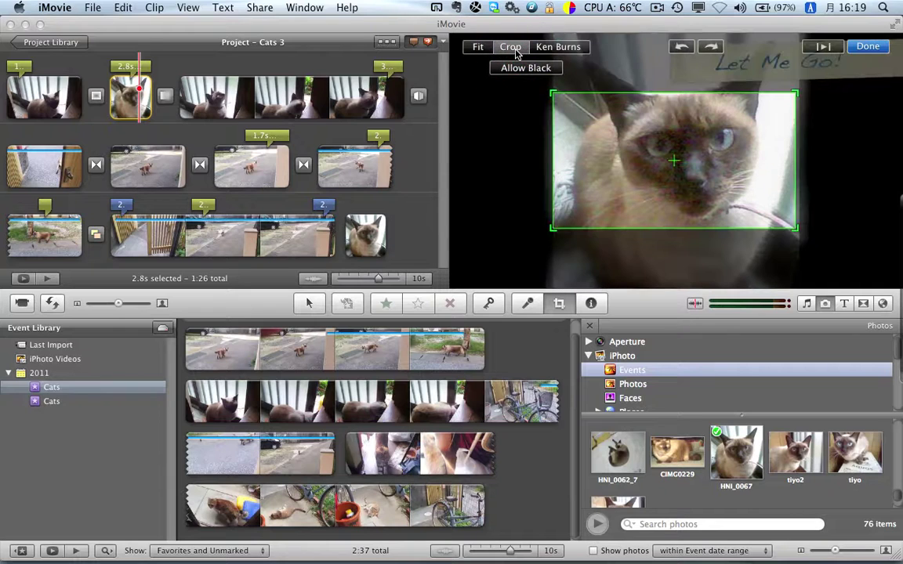
{"action": "left_click", "coordinate": [558, 49]}
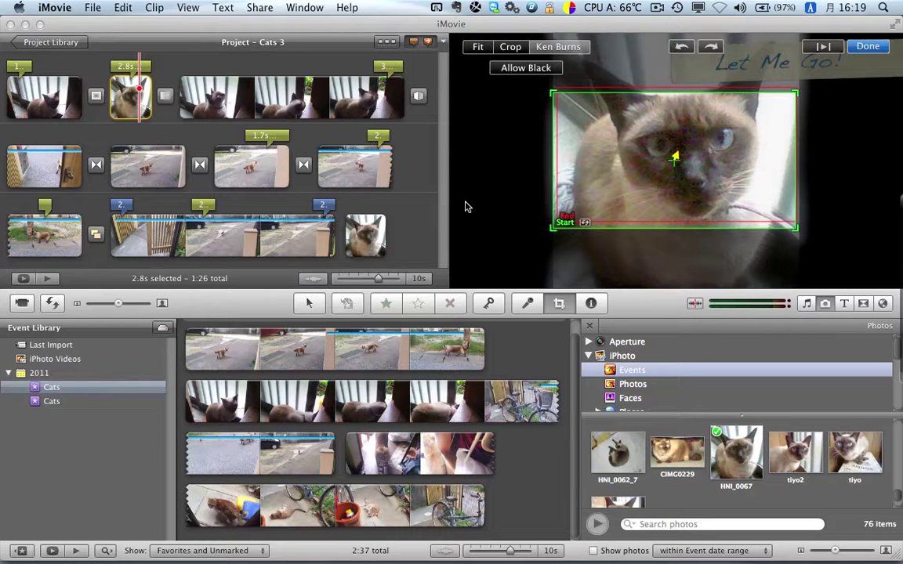
{"action": "left_click", "coordinate": [480, 47]}
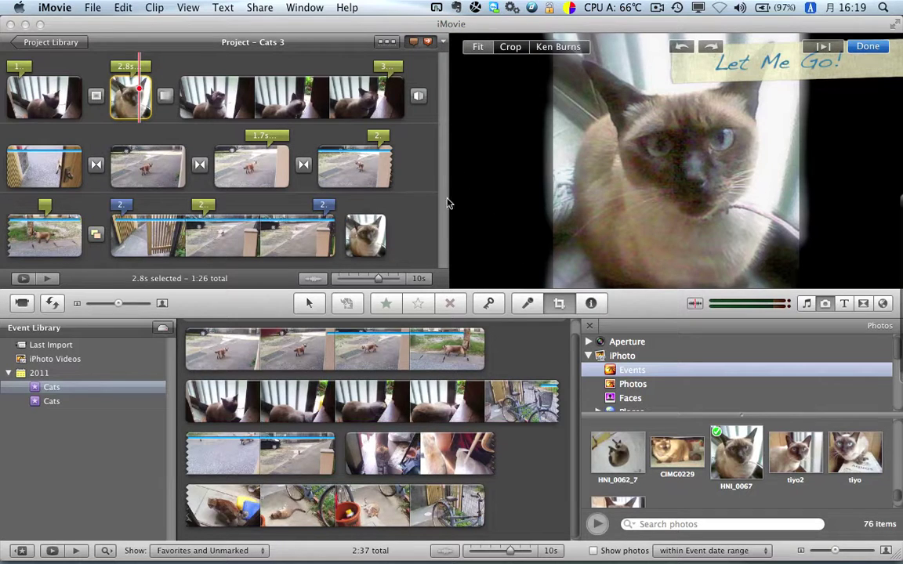
{"action": "left_click", "coordinate": [558, 48]}
Set Initial Photo Placement to Ken Burns and Initial Video Placement to Crop in the project properties.
{"action": "left_click", "coordinate": [93, 8]}
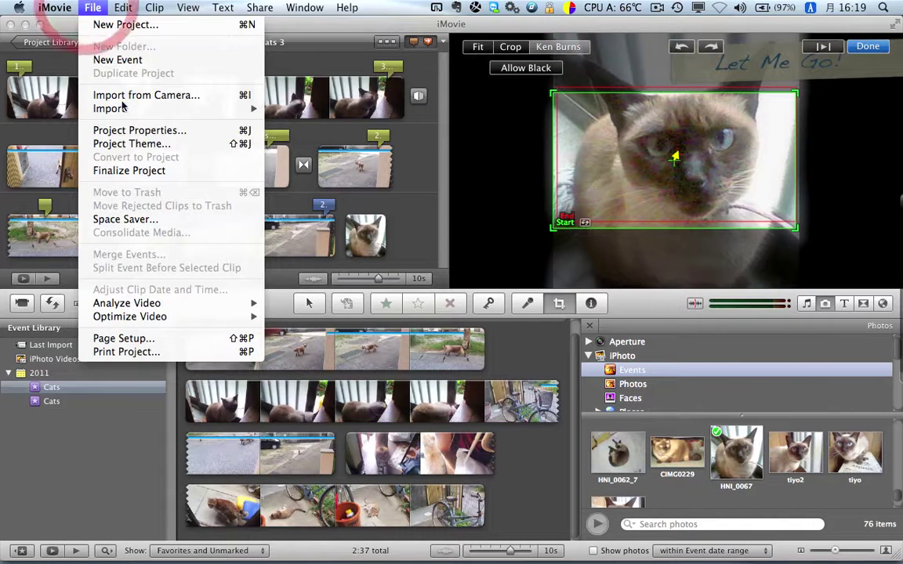
{"action": "left_click", "coordinate": [136, 131]}
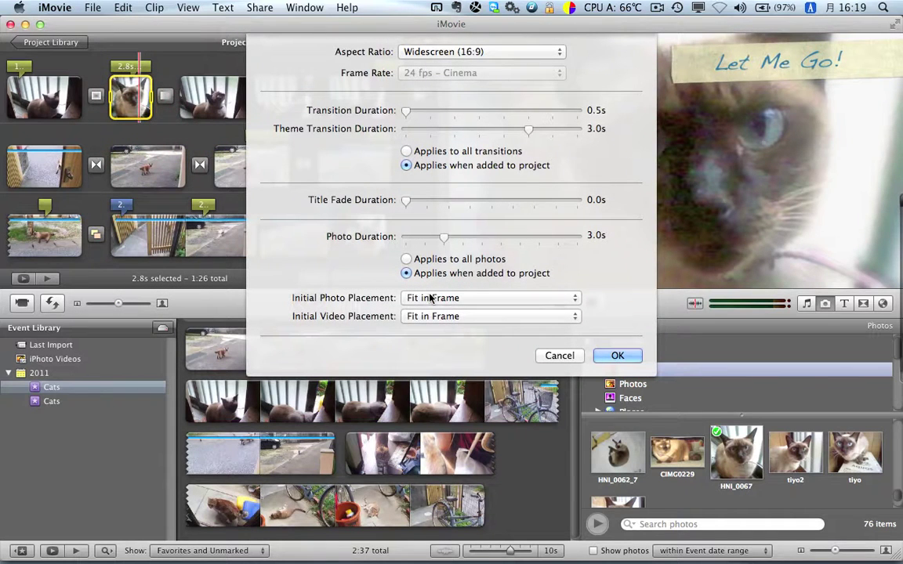
{"action": "left_click", "coordinate": [430, 298]}
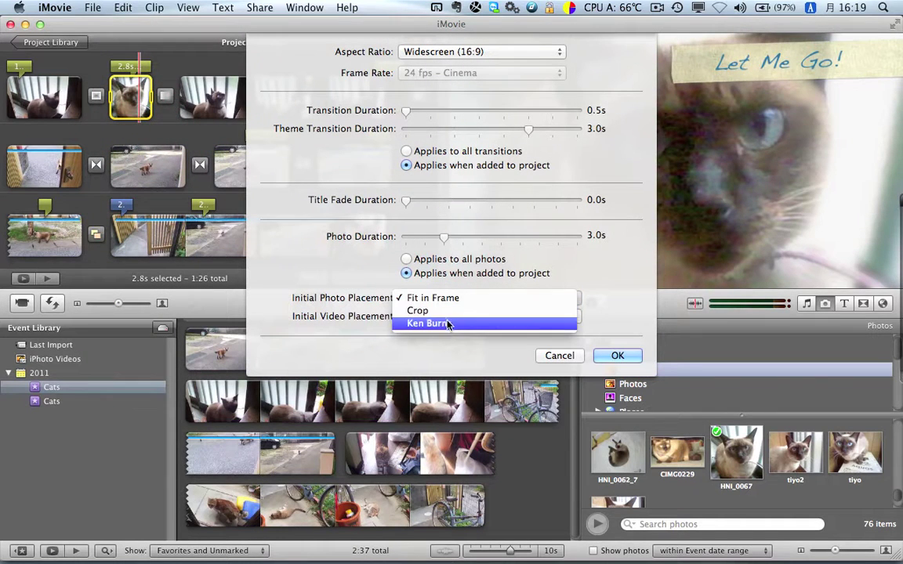
{"action": "left_click", "coordinate": [445, 323]}
{"action": "left_click", "coordinate": [441, 317]}
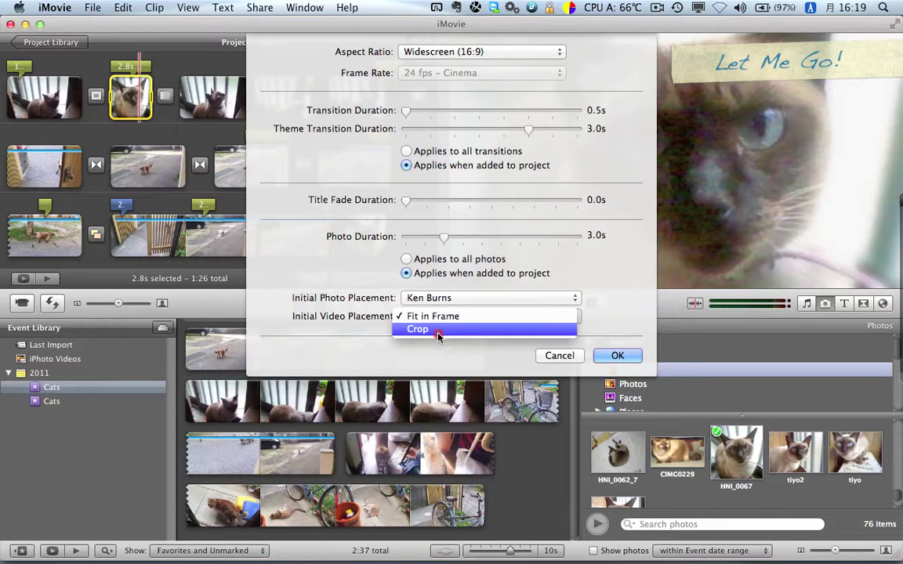
{"action": "left_click", "coordinate": [439, 334]}
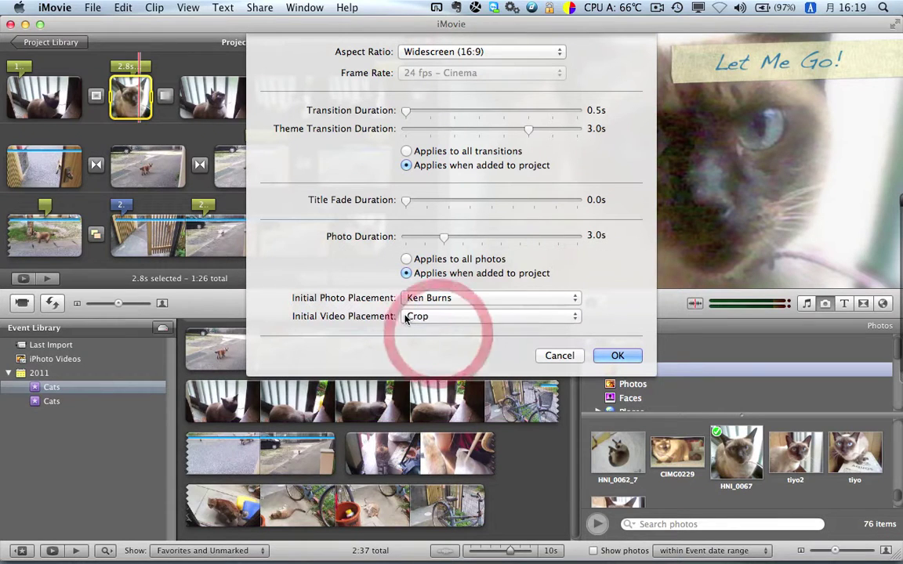
{"action": "left_click", "coordinate": [446, 317]}
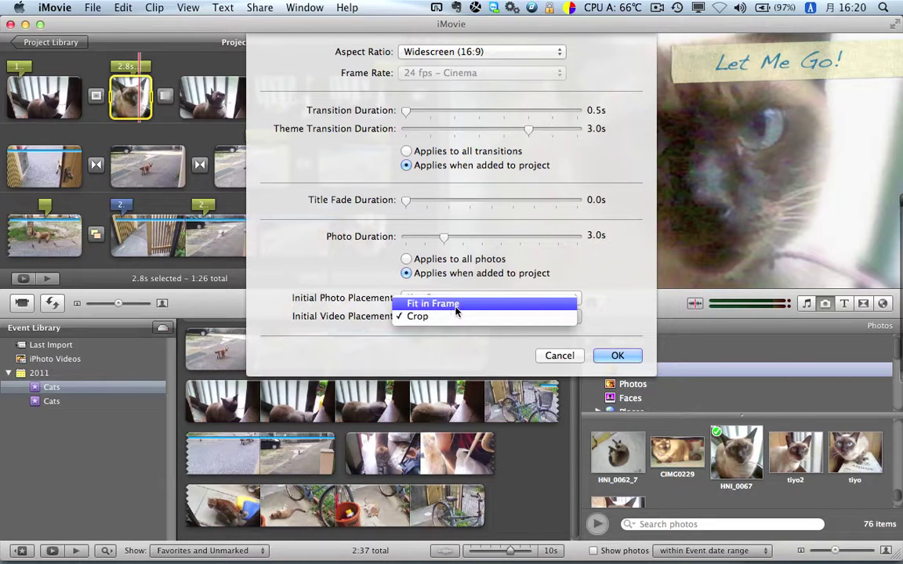
{"action": "left_click", "coordinate": [454, 306]}
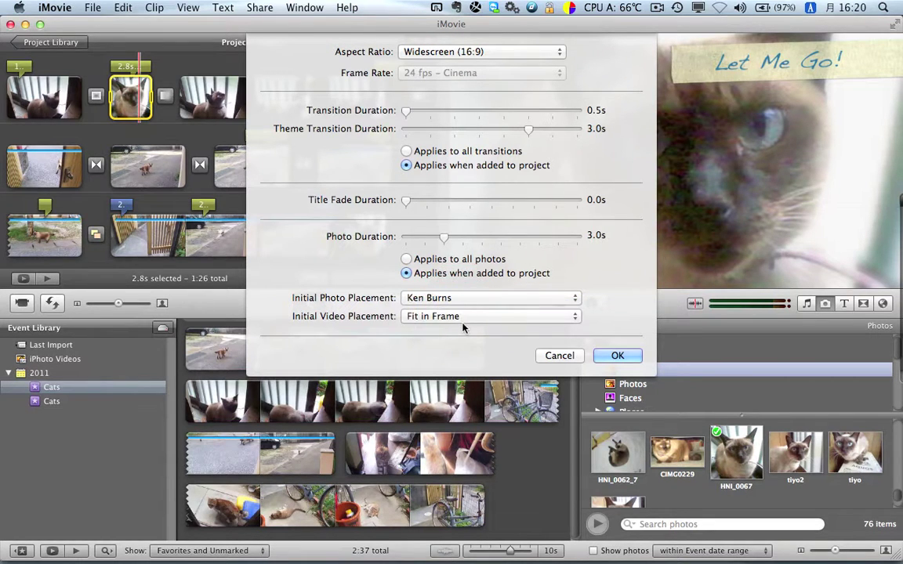
{"action": "left_click", "coordinate": [470, 317]}
{"action": "left_click", "coordinate": [474, 334]}
{"action": "left_click", "coordinate": [615, 355]}
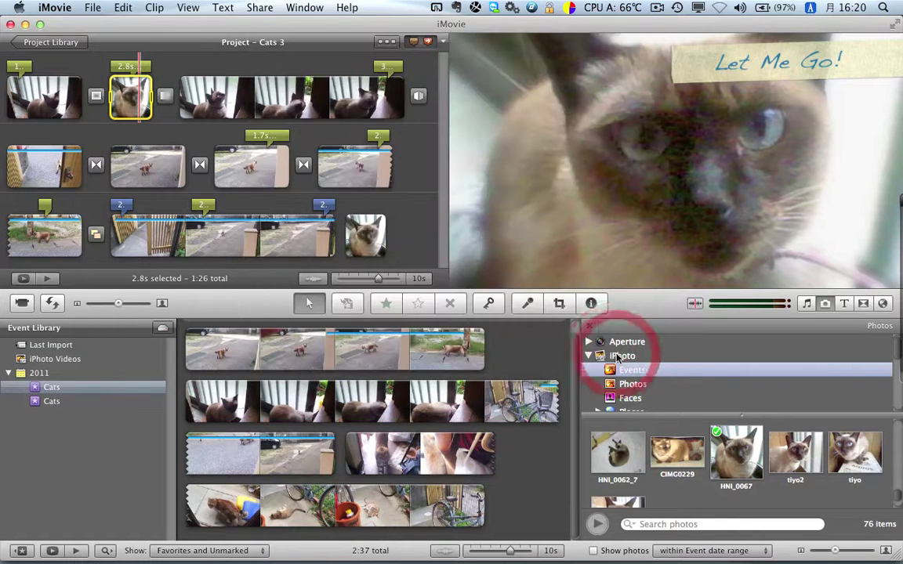
Switch the HNI_0067 photo at the project's end from Fit to Crop, raising the crop frame slightly to include more of the cat's ears.
{"action": "left_click", "coordinate": [365, 231]}
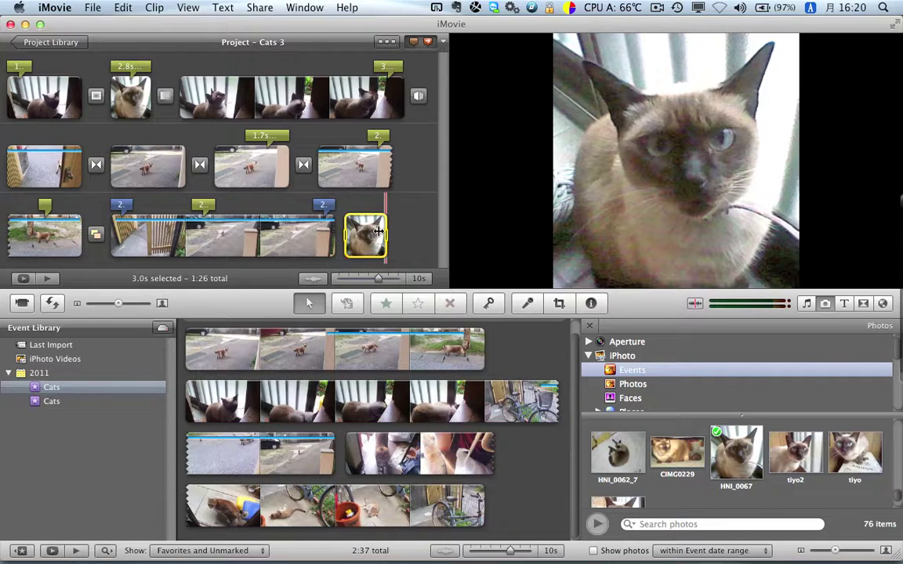
{"action": "mouse_move", "coordinate": [366, 228]}
{"action": "key", "text": "c"}
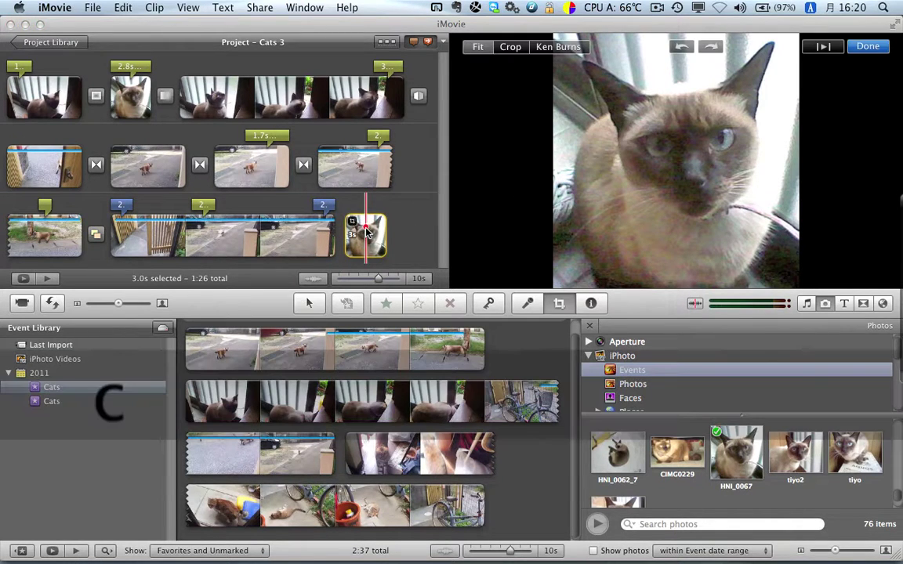
{"action": "left_click", "coordinate": [511, 46]}
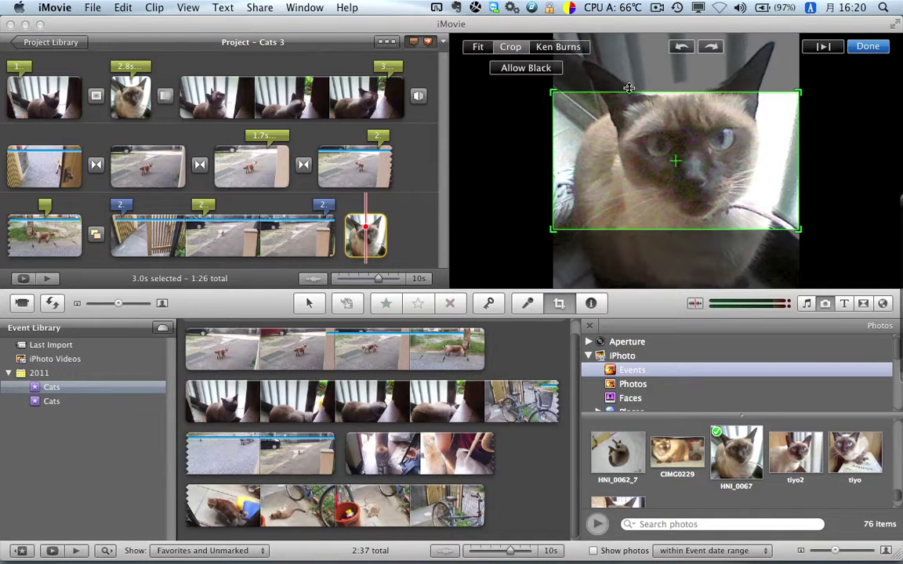
{"action": "left_click_drag", "start_coordinate": [656, 137], "coordinate": [657, 130]}
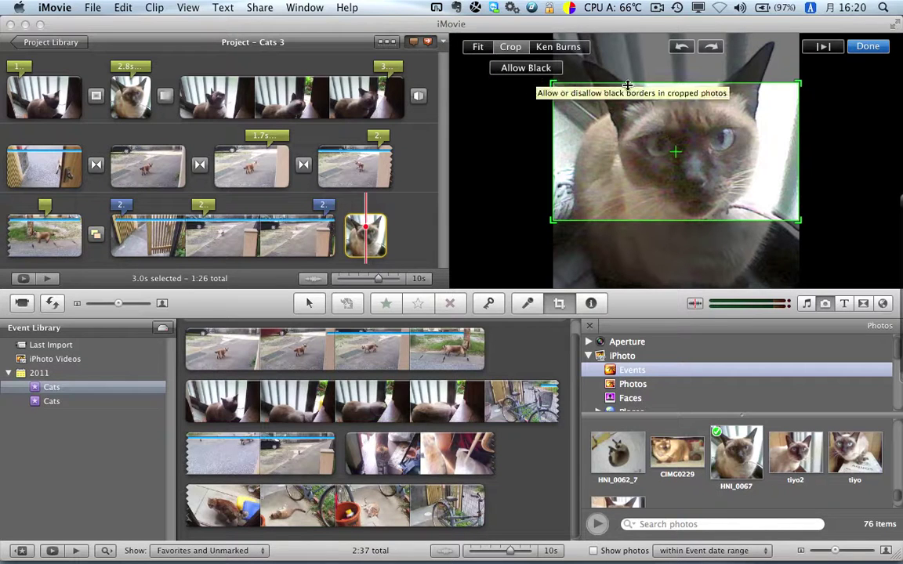
{"action": "left_click", "coordinate": [868, 46]}
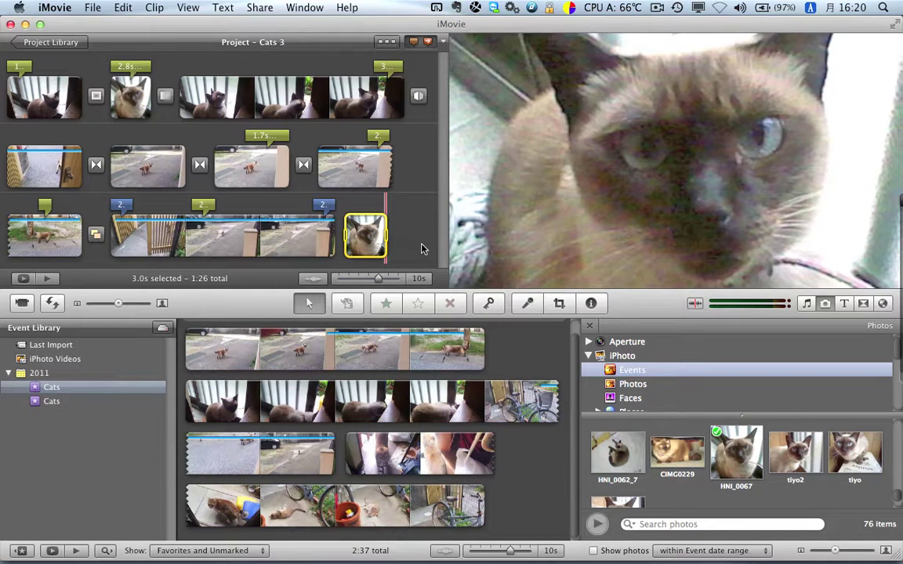
Add the iPhoto picture tiyo2 to the end of the Cats 3 project and select the new clip.
{"action": "left_click_drag", "start_coordinate": [803, 468], "coordinate": [417, 248]}
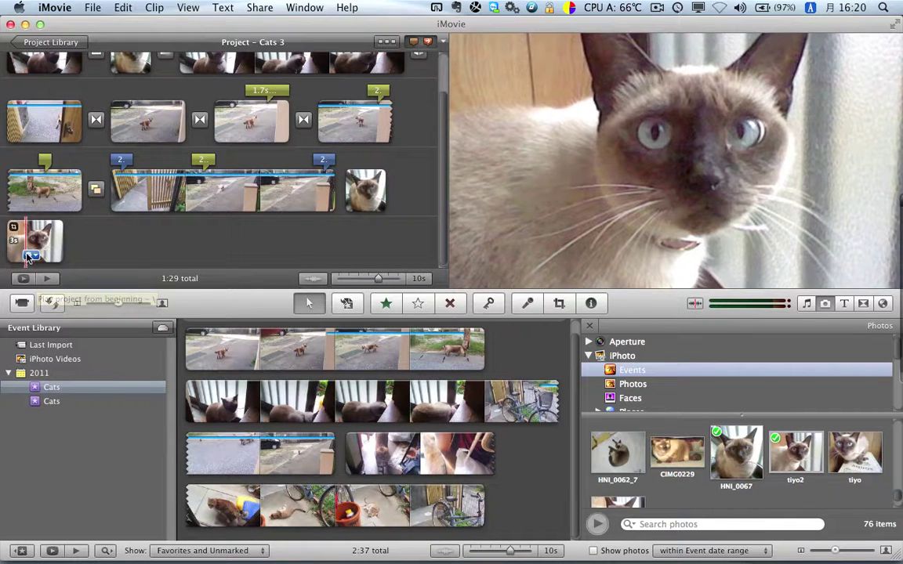
{"action": "left_click", "coordinate": [28, 254]}
{"action": "left_click", "coordinate": [35, 234]}
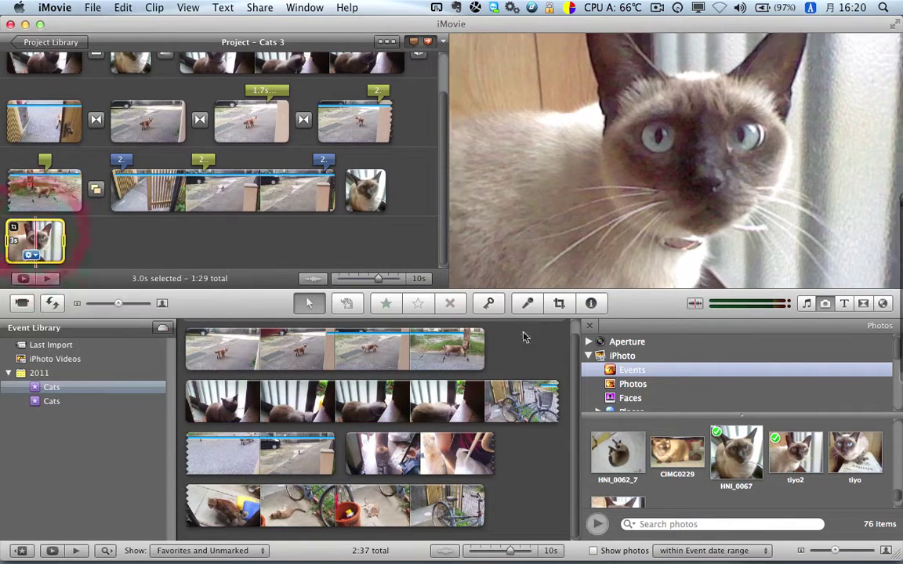